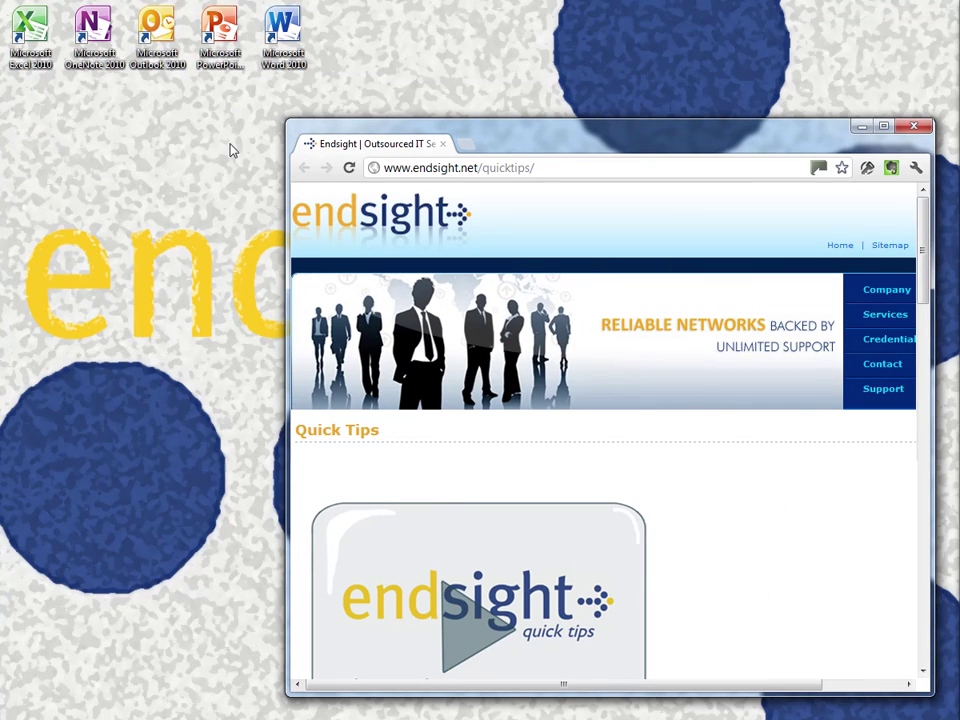
Create a desktop shortcut and a bookmarks-bar bookmark for the Endsight Quick Tips page.
{"action": "left_click_drag", "start_coordinate": [375, 168], "coordinate": [346, 38]}
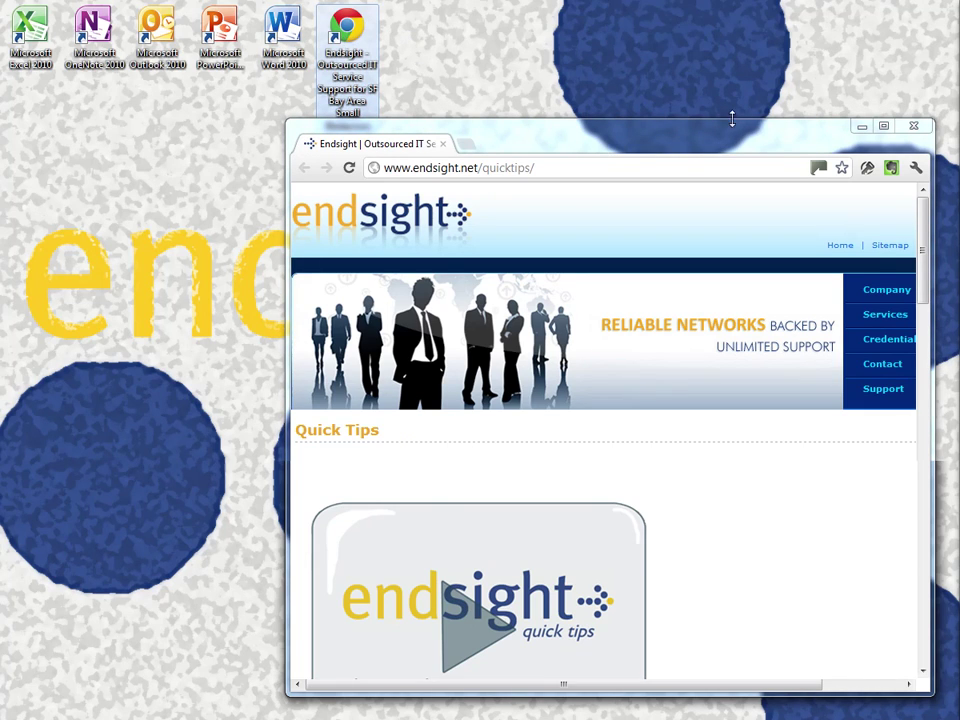
{"action": "left_click", "coordinate": [842, 168]}
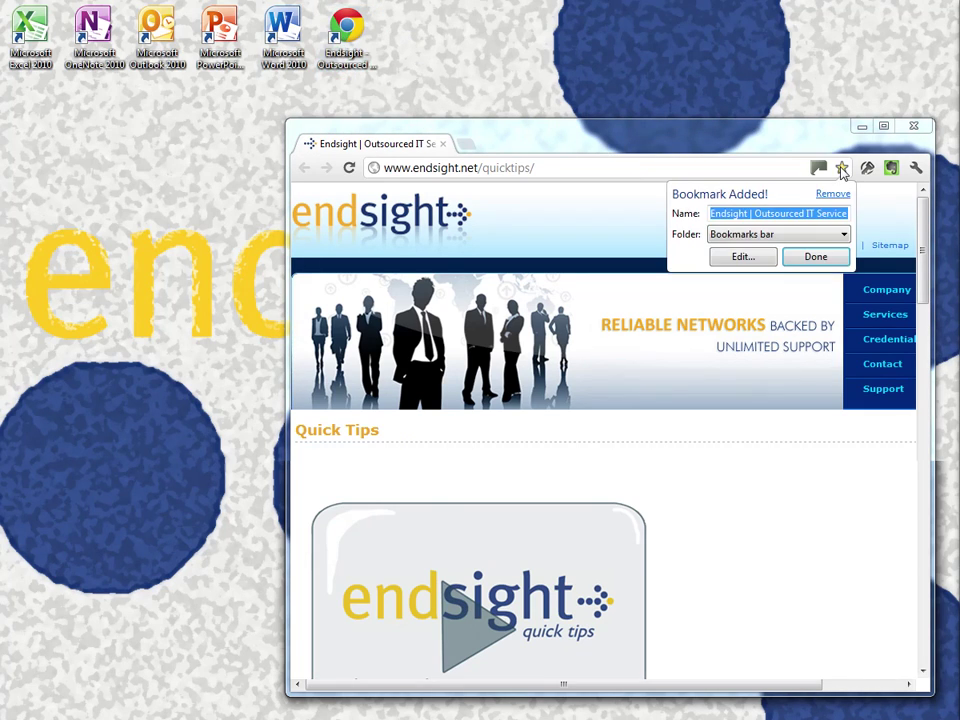
{"action": "left_click", "coordinate": [831, 259]}
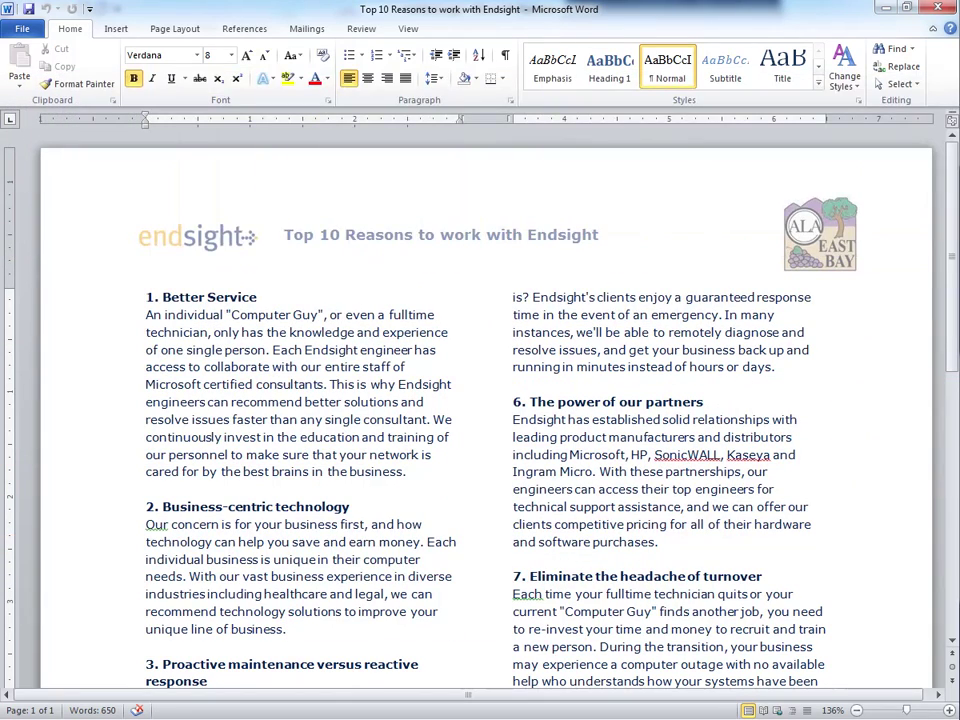
Start a new Word document, Outlook message and OneNote page with Ctrl+N, then save with Ctrl+S.
{"action": "key", "text": "ctrl+n"}
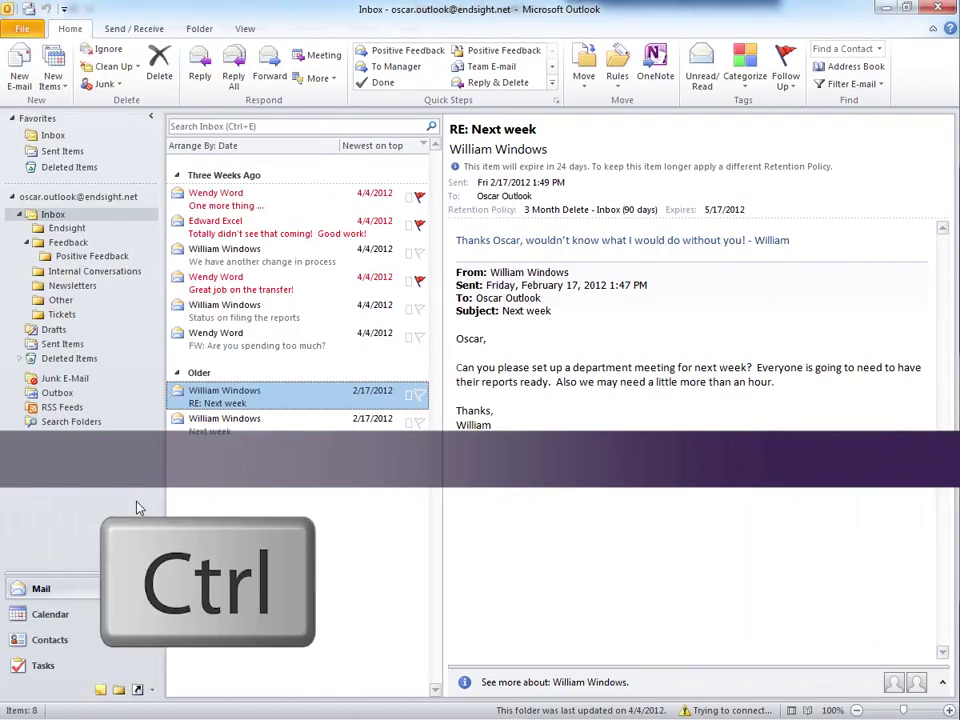
{"action": "key", "text": "ctrl+n"}
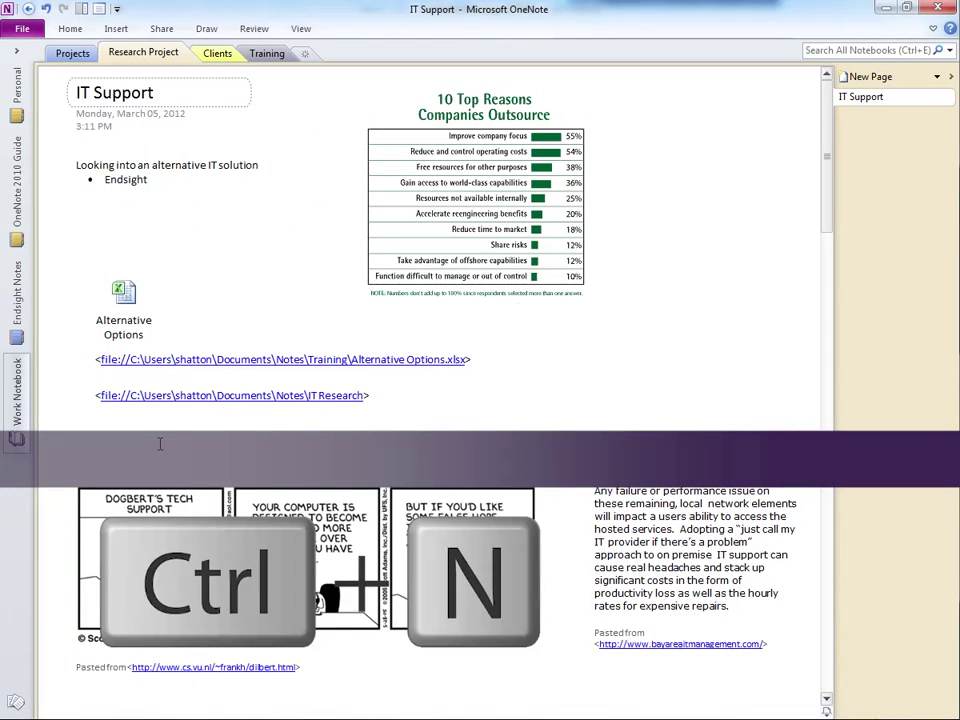
{"action": "key", "text": "ctrl+n"}
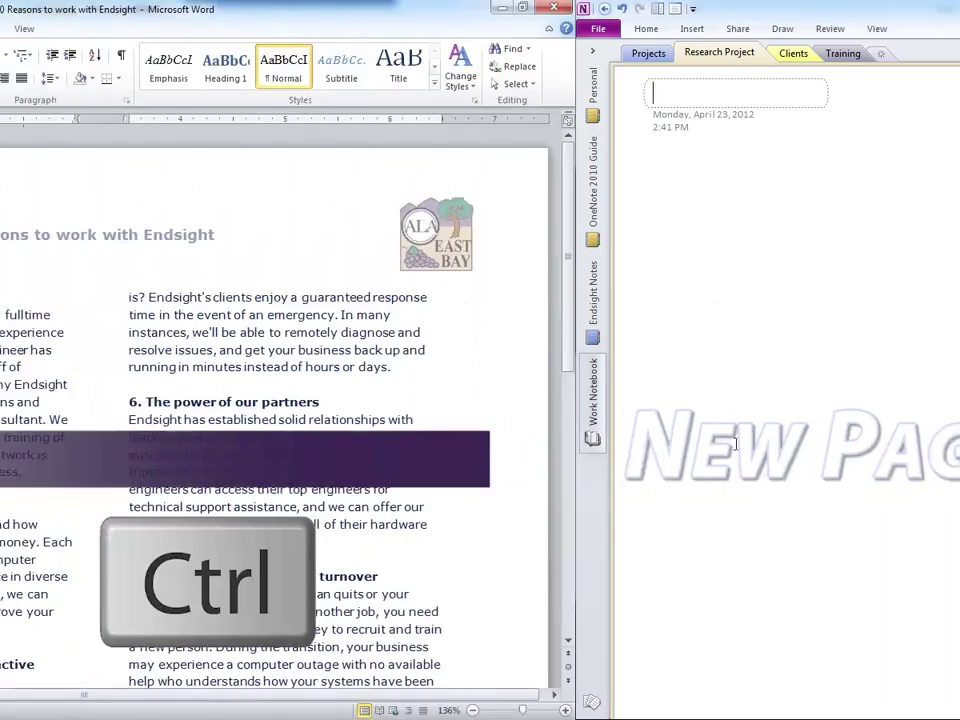
{"action": "key", "text": "ctrl+s"}
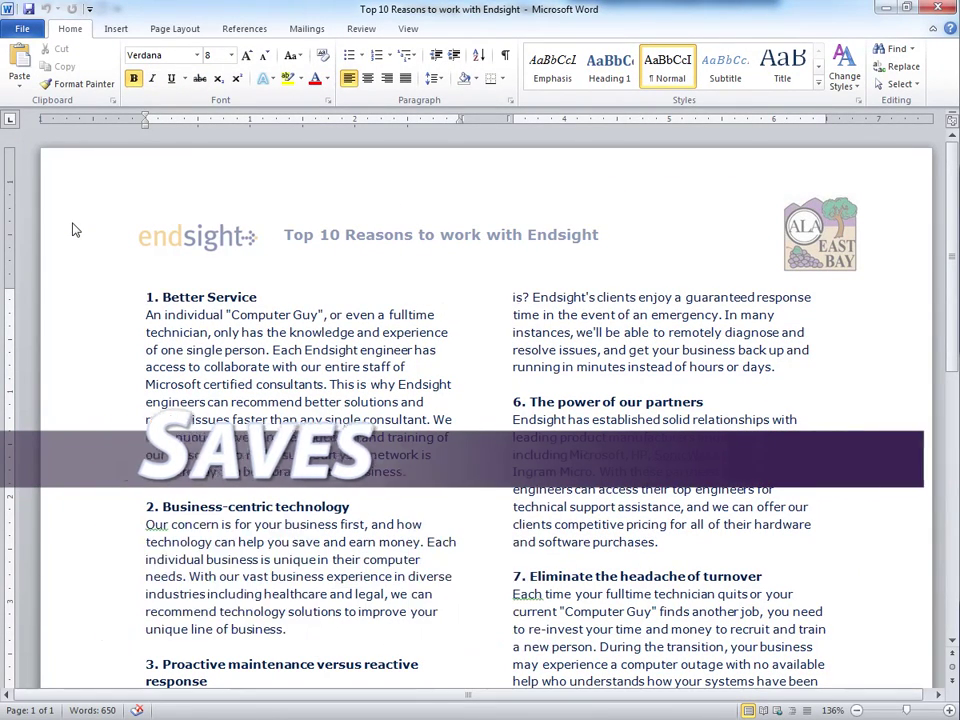
Preview the Top 10 Reasons document's printing, then open the Navigation search pane and type 'b'.
{"action": "key", "text": "ctrl+p"}
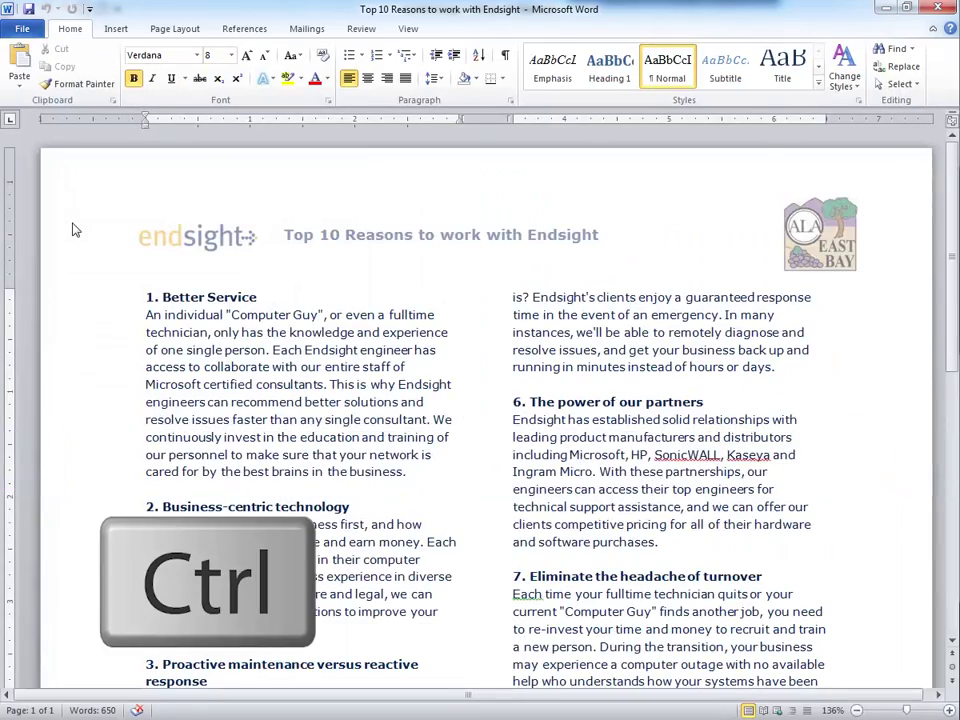
{"action": "key", "text": "ctrl+f"}
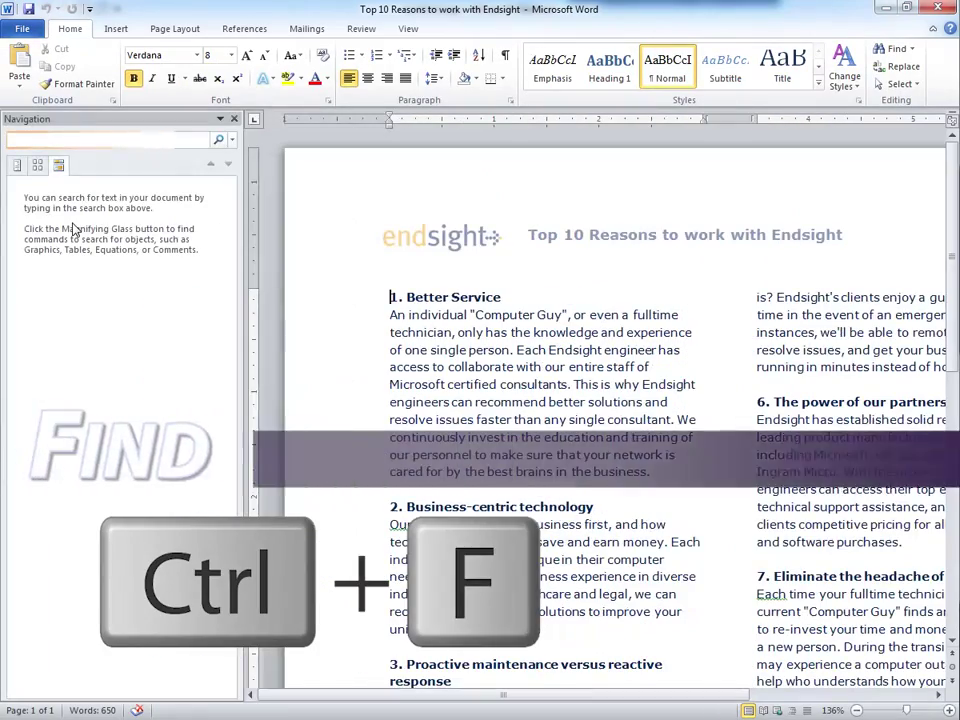
{"action": "type", "text": "b"}
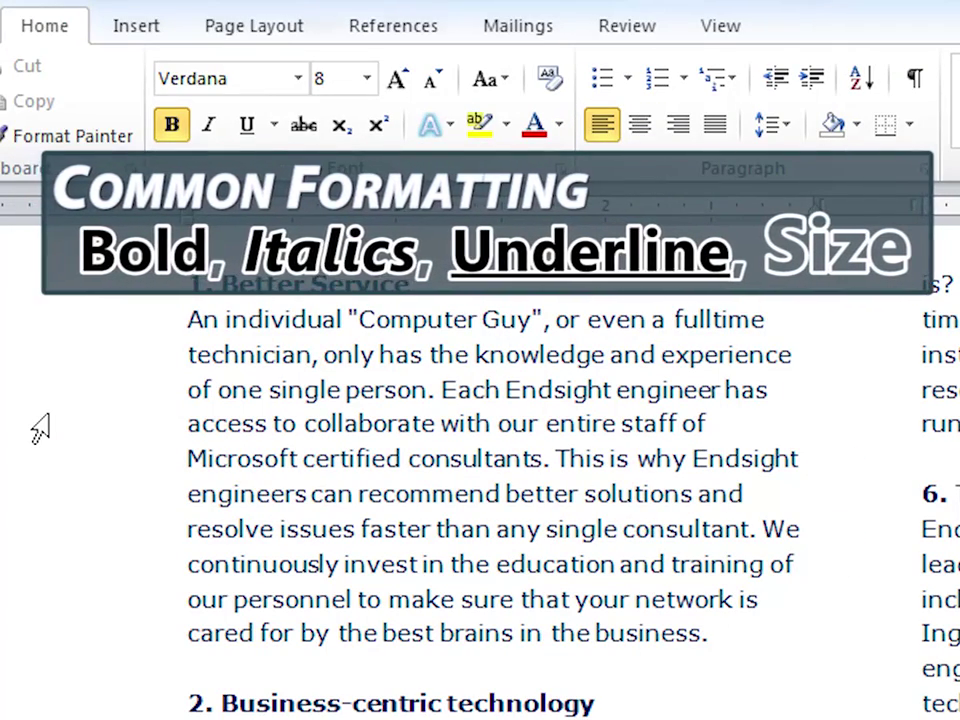
Make 'Microsoft' bold, 'certified' italic and 'consultants' underlined.
{"action": "left_click", "coordinate": [240, 455]}
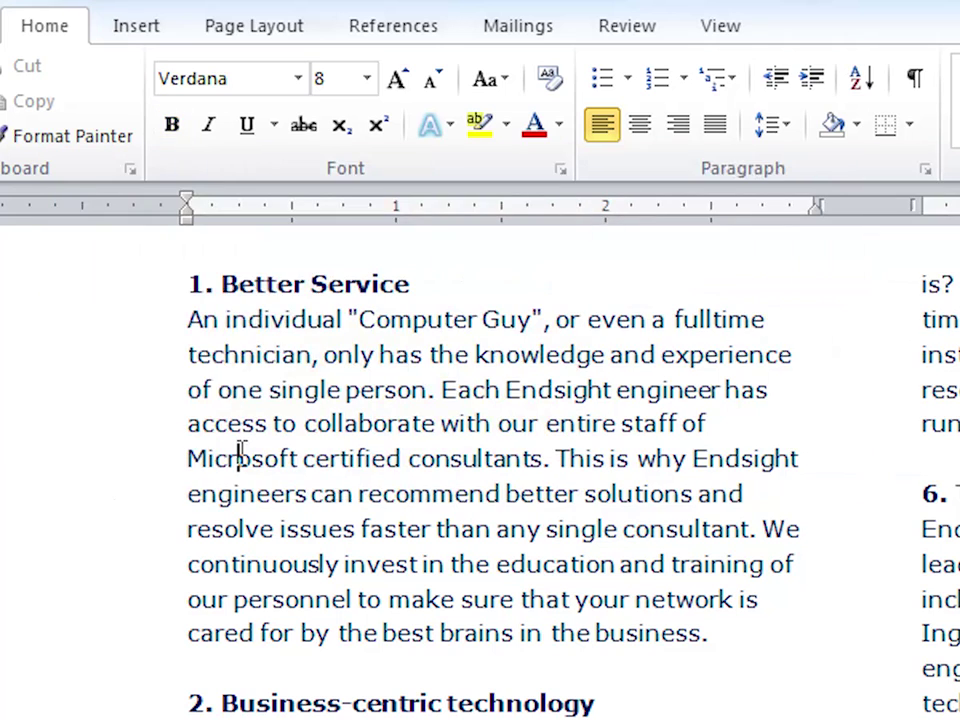
{"action": "key", "text": "ctrl+b"}
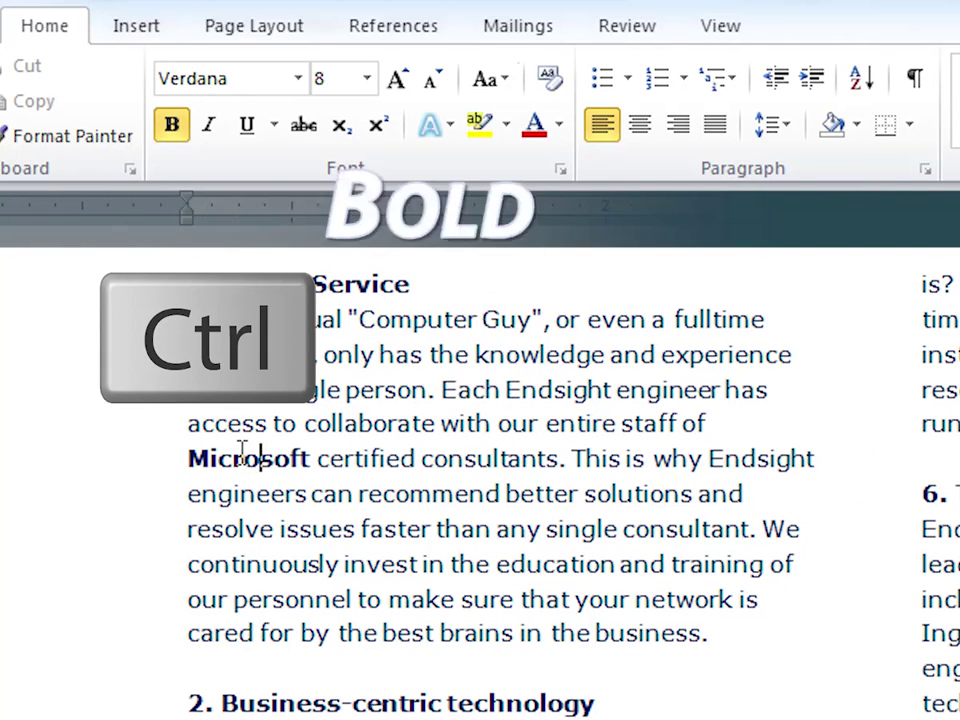
{"action": "key", "text": "ctrl+Right"}
{"action": "key", "text": "Right"}
{"action": "key", "text": "Right"}
{"action": "key", "text": "Right"}
{"action": "key", "text": "Right"}
{"action": "key", "text": "Right"}
{"action": "key", "text": "ctrl+i"}
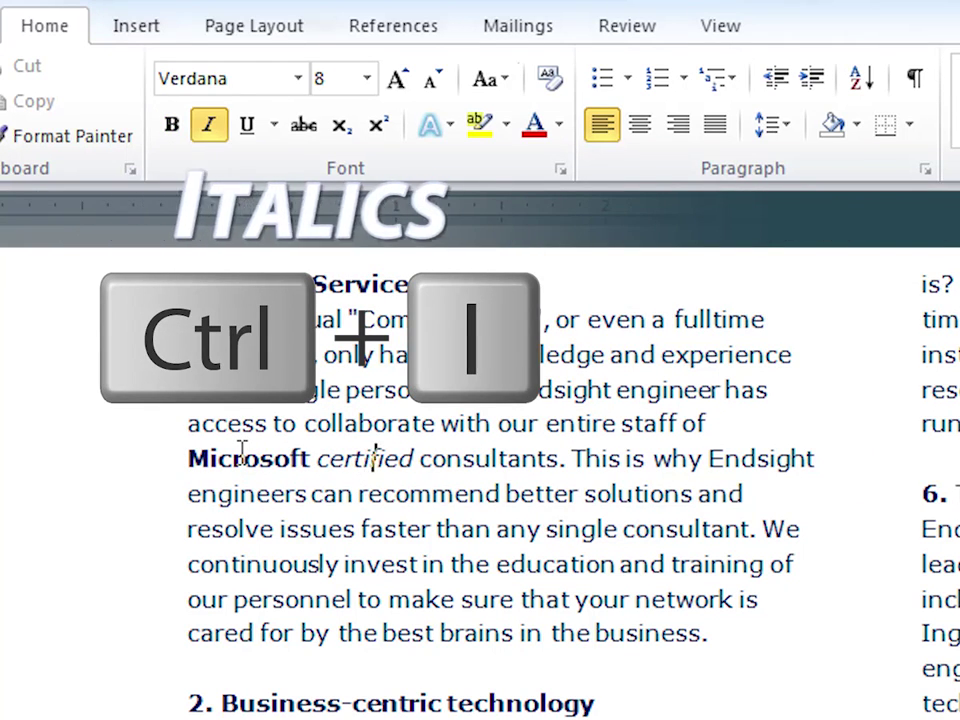
{"action": "key", "text": "ctrl+Right"}
{"action": "key", "text": "Right"}
{"action": "key", "text": "Right"}
{"action": "key", "text": "Right"}
{"action": "key", "text": "Right"}
{"action": "key", "text": "ctrl+u"}
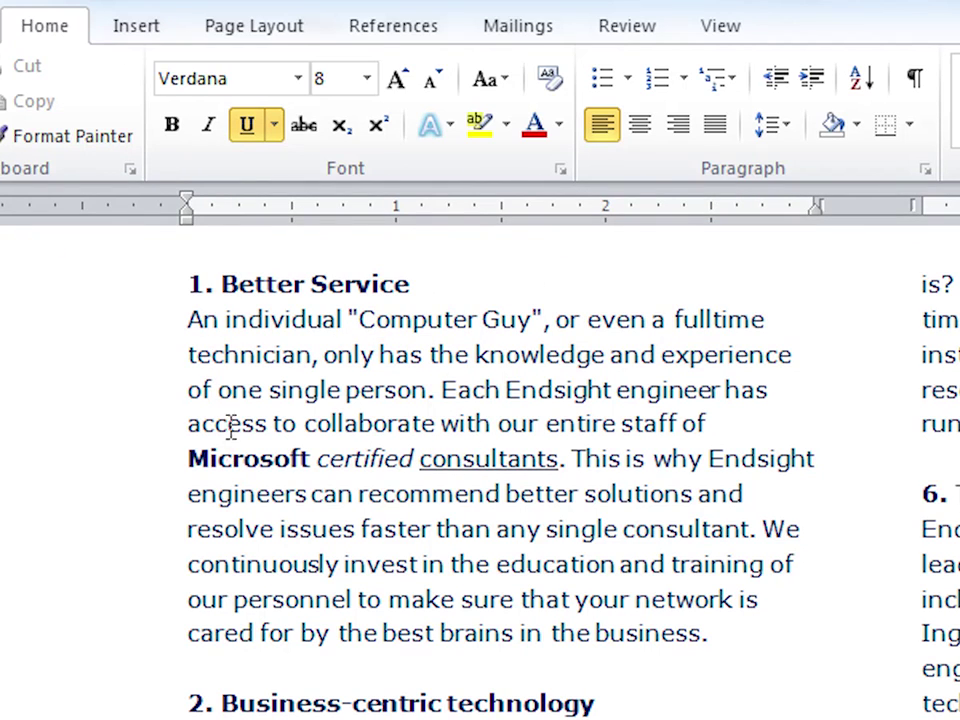
Make the passage from 'of one single person' to 'your' bold, italic and underlined.
{"action": "left_click_drag", "start_coordinate": [187, 389], "coordinate": [643, 590]}
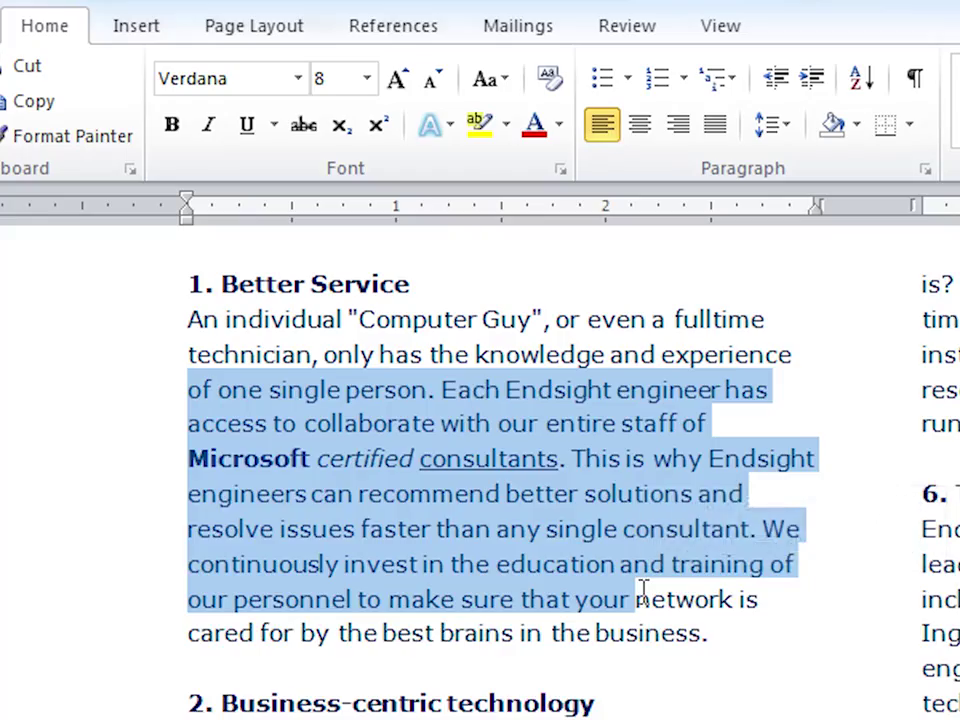
{"action": "key", "text": "ctrl+b"}
{"action": "key", "text": "ctrl+i"}
{"action": "key", "text": "ctrl+u"}
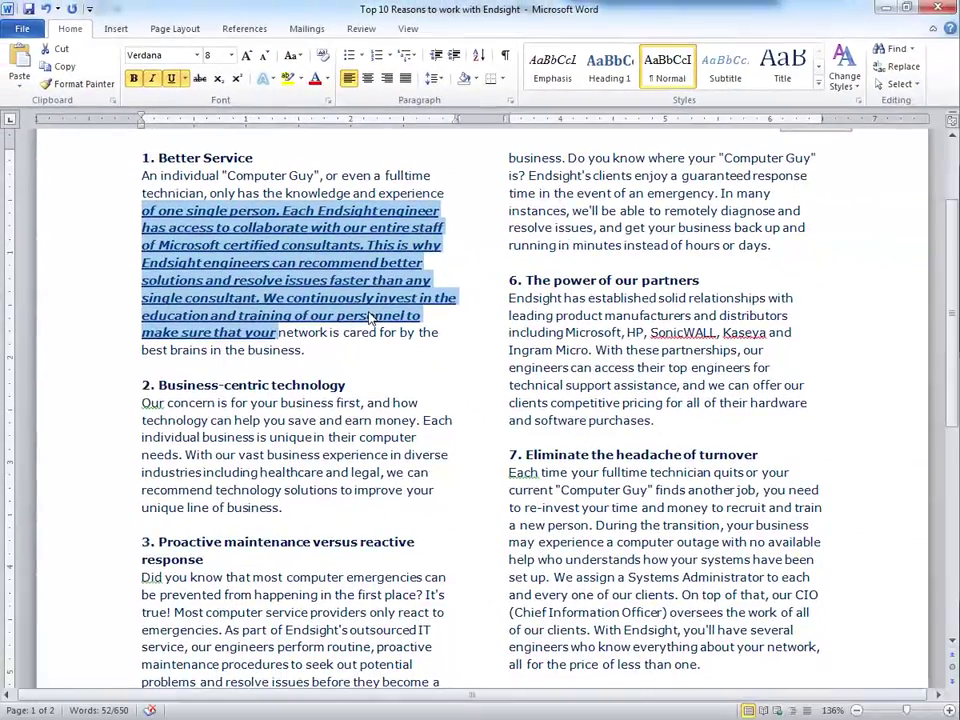
Shrink and enlarge the passage's font size, undo the size and passage styling, then redo the word-level formatting.
{"action": "key", "text": "ctrl+shift+less"}
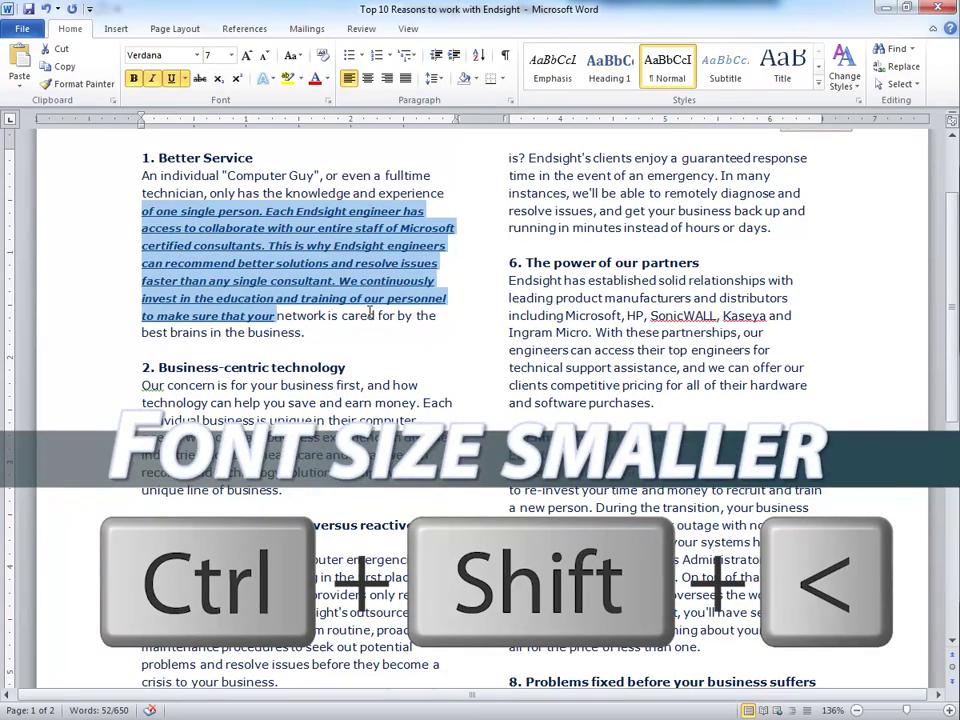
{"action": "key", "text": "ctrl+shift+greater"}
{"action": "key", "text": "ctrl+shift+greater"}
{"action": "key", "text": "ctrl+shift+greater"}
{"action": "key", "text": "ctrl+shift+greater"}
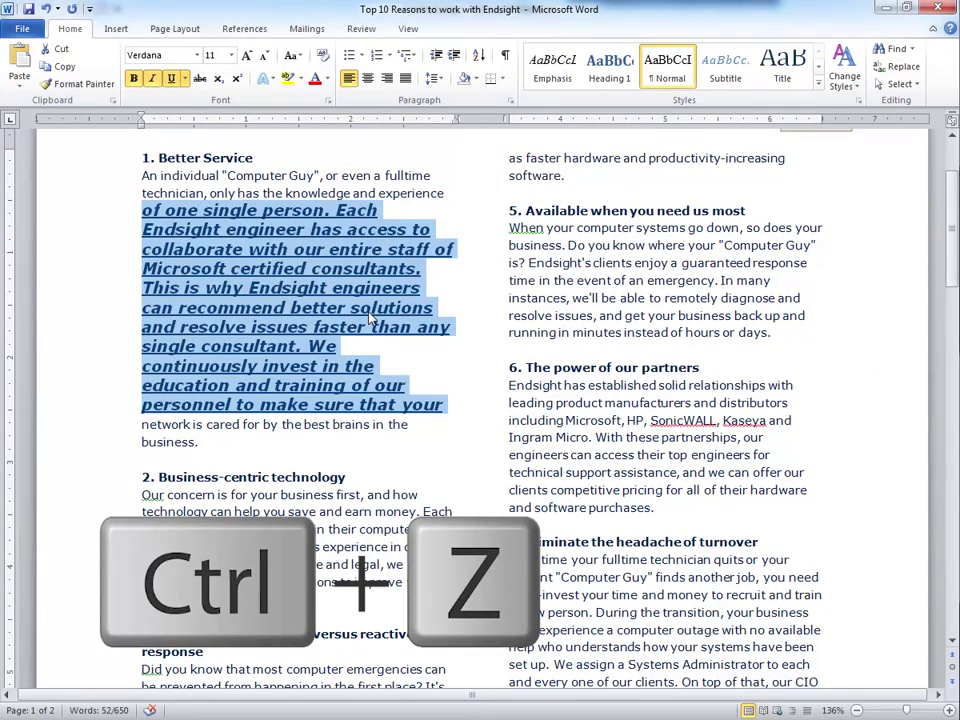
{"action": "key", "text": "ctrl+z"}
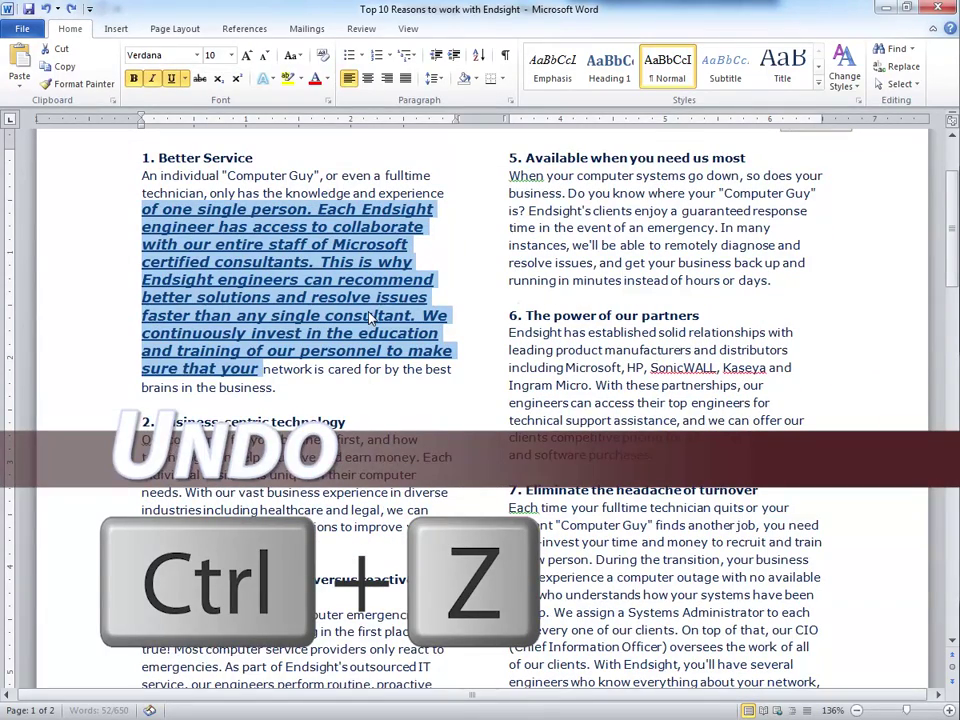
{"action": "key", "text": "ctrl+z"}
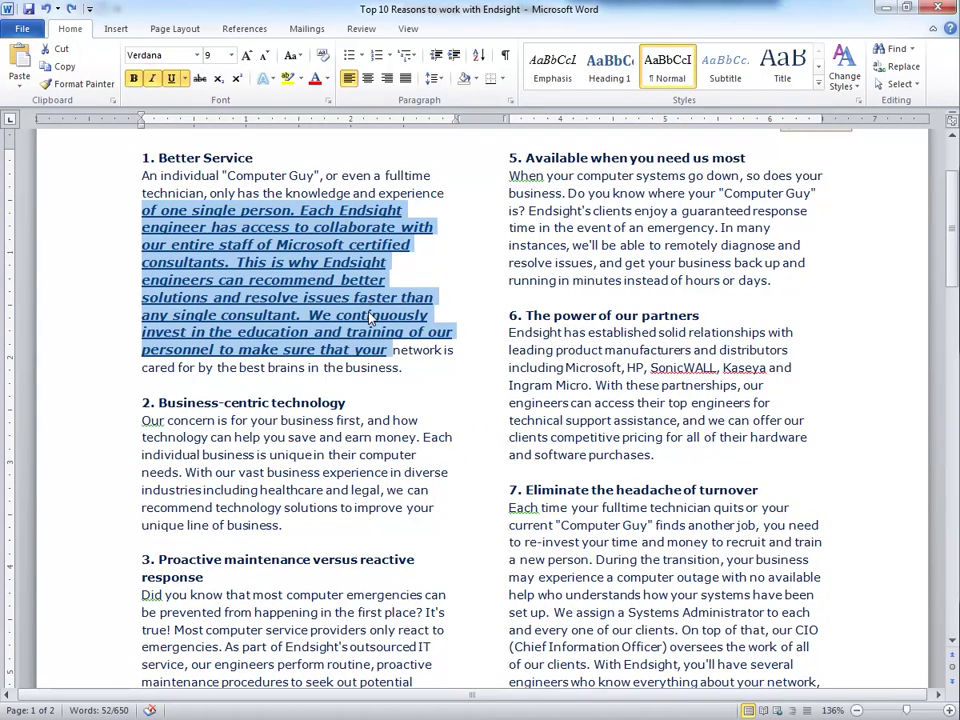
{"action": "key", "text": "ctrl+z"}
{"action": "key", "text": "ctrl+z"}
{"action": "key", "text": "ctrl+z"}
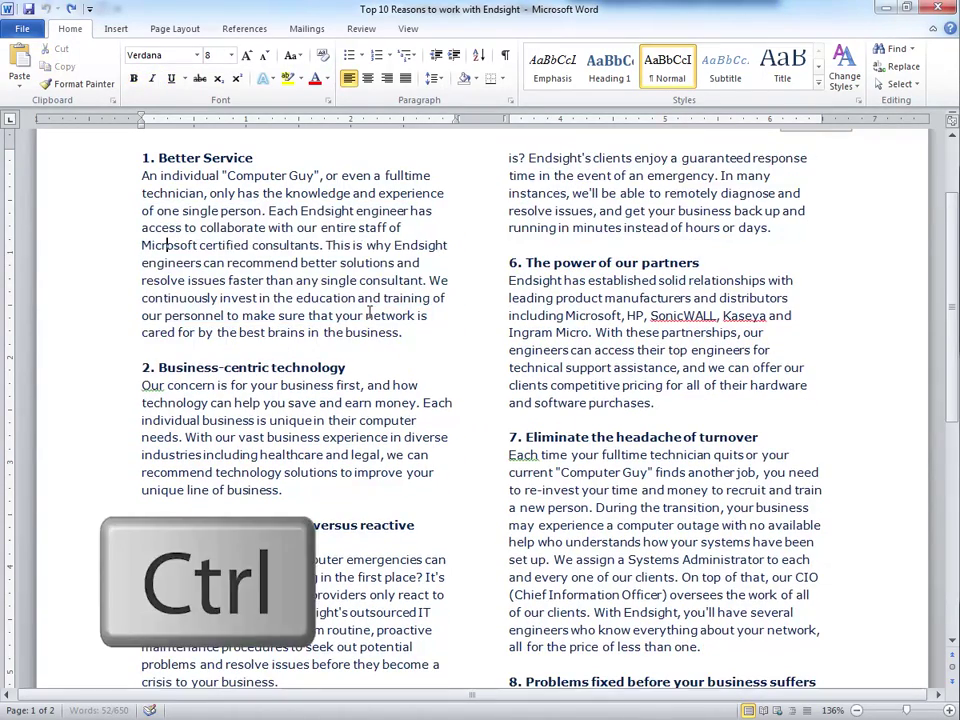
{"action": "key", "text": "ctrl+y"}
{"action": "key", "text": "ctrl+y"}
{"action": "key", "text": "ctrl+y"}
{"action": "key", "text": "ctrl+y"}
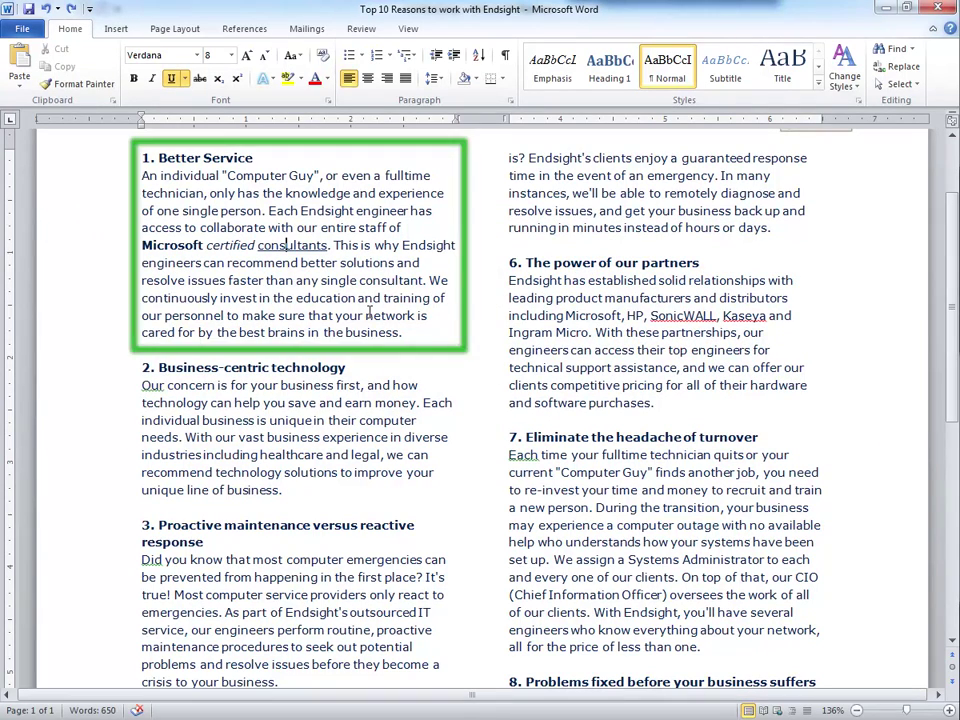
Cut the 1. Better Service section and paste it back in place.
{"action": "left_click", "coordinate": [285, 245]}
{"action": "left_click_drag", "start_coordinate": [145, 160], "coordinate": [146, 343]}
{"action": "key", "text": "ctrl+x"}
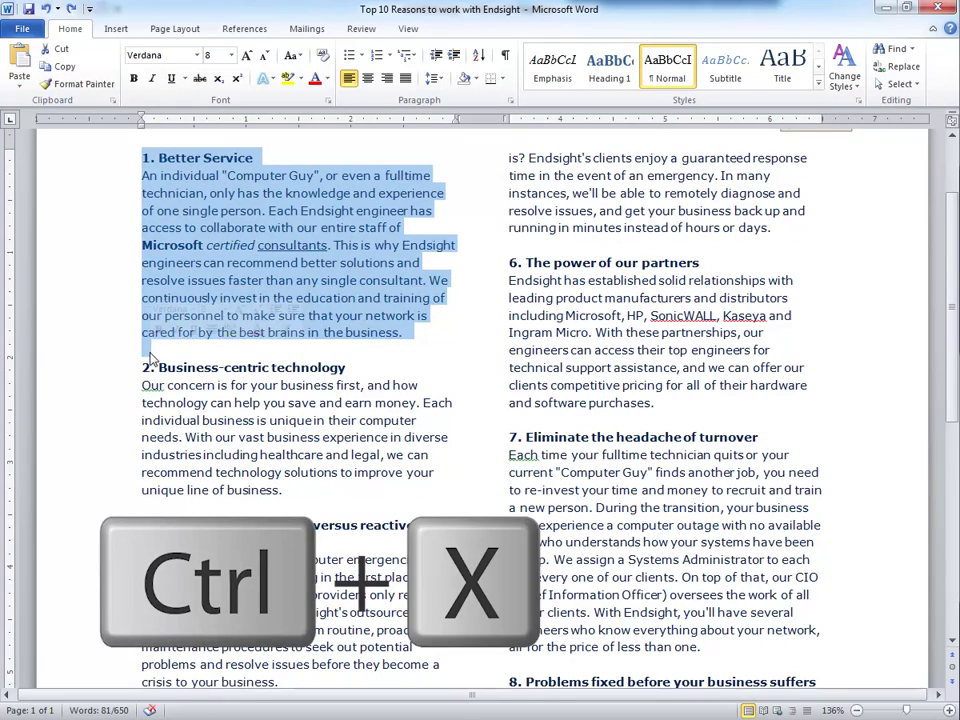
{"action": "left_click", "coordinate": [141, 315]}
{"action": "key", "text": "ctrl+v"}
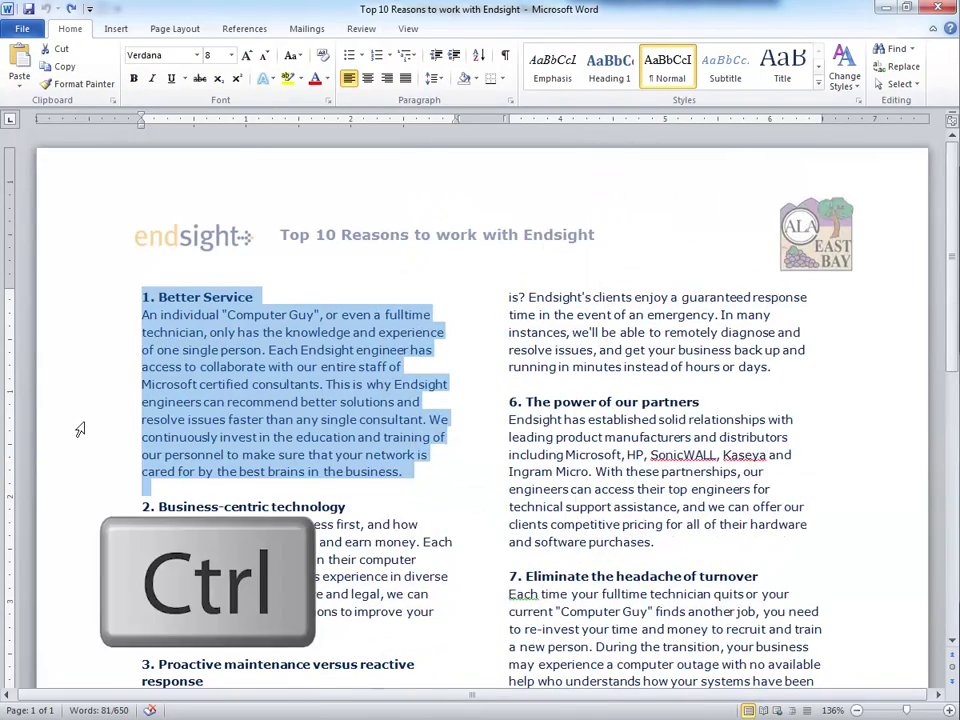
Copy the Better Service section and paste it before section 3.
{"action": "key", "text": "ctrl+c"}
{"action": "left_click", "coordinate": [138, 670]}
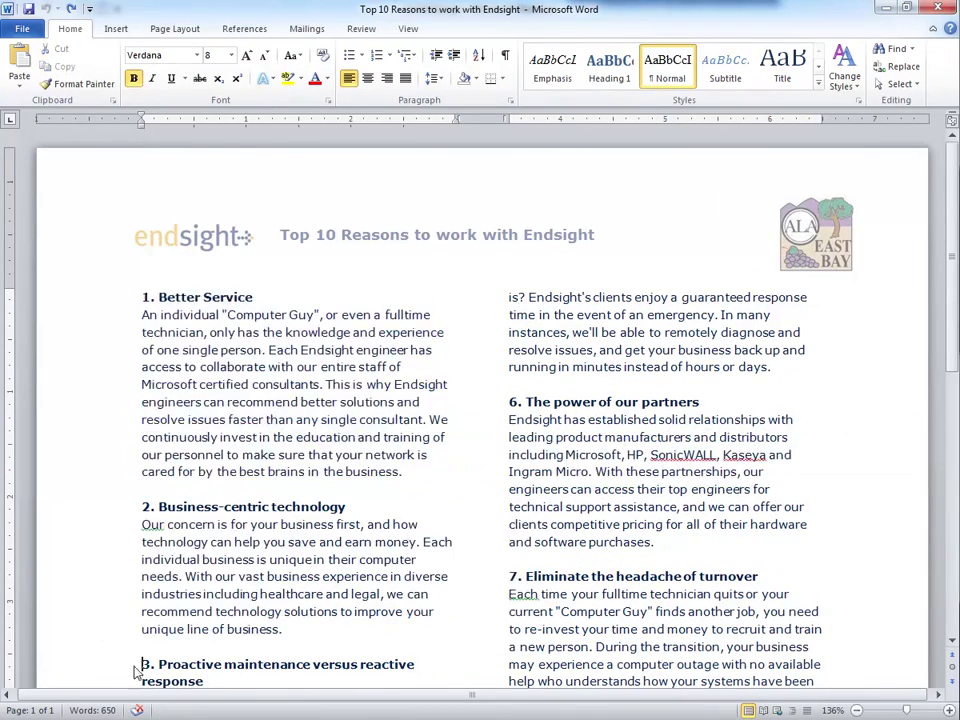
{"action": "key", "text": "ctrl+v"}
{"action": "scroll", "coordinate": [101, 526], "scroll_direction": "up", "scroll_amount": 5}
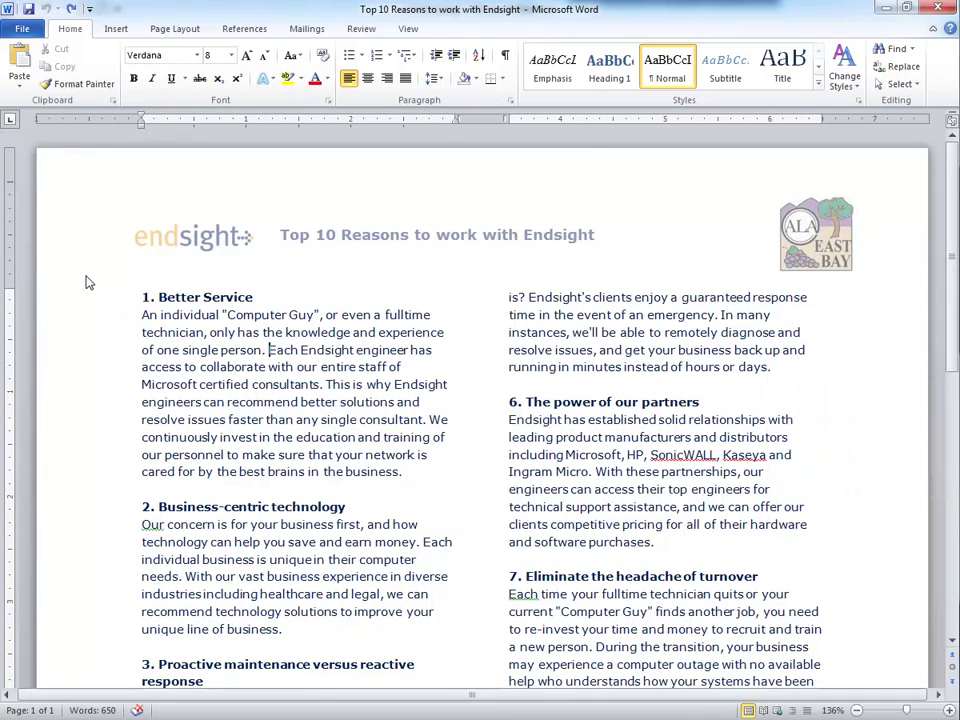
Extend a selection from 'Each' by characters and lines with Shift+arrow keys.
{"action": "key", "text": "shift+Left"}
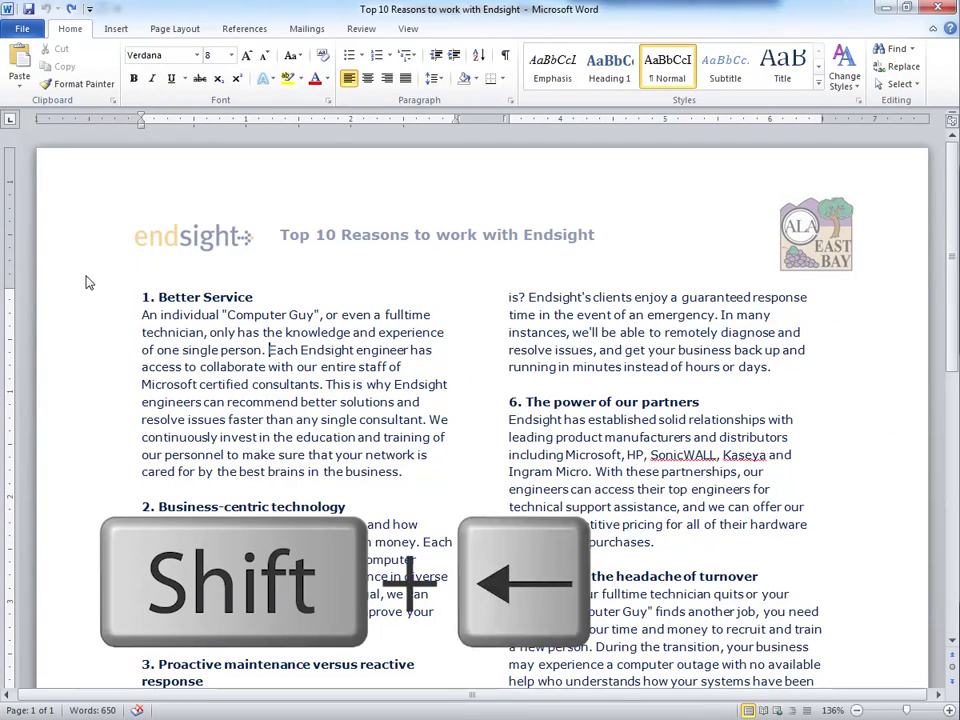
{"action": "key", "text": "shift+Right"}
{"action": "key", "text": "shift+Right"}
{"action": "key", "text": "shift+Right"}
{"action": "key", "text": "shift+Right"}
{"action": "key", "text": "shift+Right"}
{"action": "key", "text": "shift+Right"}
{"action": "key", "text": "shift+Right"}
{"action": "key", "text": "shift+Right"}
{"action": "key", "text": "shift+Right"}
{"action": "key", "text": "shift+Right"}
{"action": "key", "text": "shift+Right"}
{"action": "key", "text": "shift+Right"}
{"action": "key", "text": "shift+Right"}
{"action": "key", "text": "shift+Right"}
{"action": "key", "text": "shift+Right"}
{"action": "key", "text": "shift+Right"}
{"action": "key", "text": "shift+Right"}
{"action": "key", "text": "shift+Right"}
{"action": "key", "text": "shift+Right"}
{"action": "key", "text": "shift+Right"}
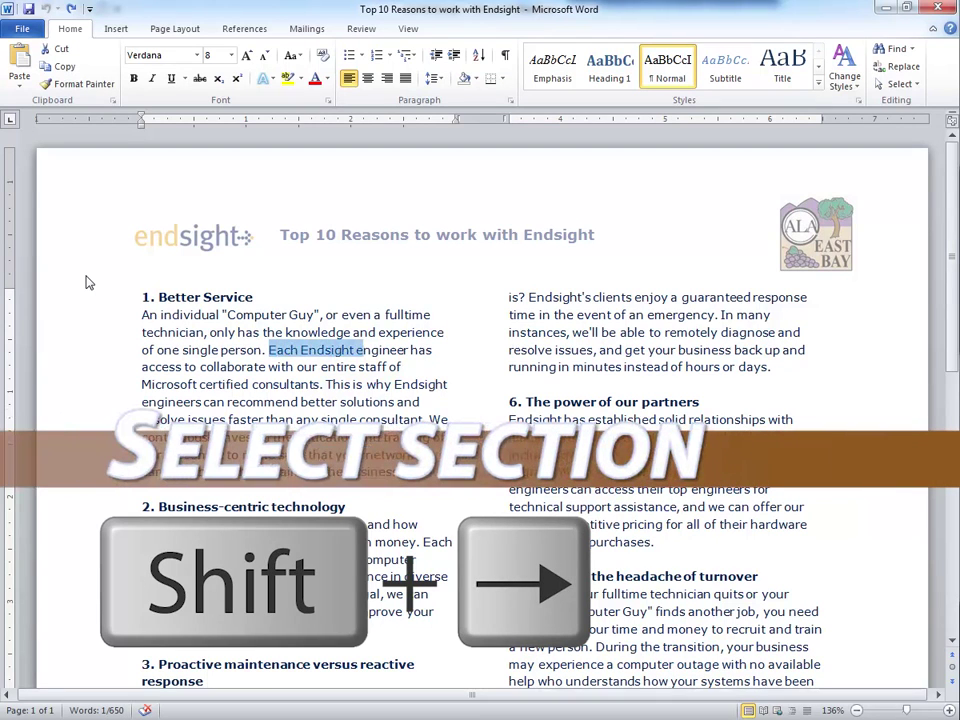
{"action": "key", "text": "shift+Right"}
{"action": "key", "text": "shift+Right"}
{"action": "key", "text": "shift+Right"}
{"action": "key", "text": "shift+Right"}
{"action": "key", "text": "shift+Right"}
{"action": "key", "text": "shift+Right"}
{"action": "key", "text": "shift+Right"}
{"action": "key", "text": "shift+Right"}
{"action": "key", "text": "shift+Right"}
{"action": "key", "text": "shift+Right"}
{"action": "key", "text": "shift+Right"}
{"action": "key", "text": "shift+Right"}
{"action": "key", "text": "shift+Right"}
{"action": "key", "text": "shift+Right"}
{"action": "key", "text": "shift+Right"}
{"action": "key", "text": "shift+Right"}
{"action": "key", "text": "shift+Right"}
{"action": "key", "text": "shift+Right"}
{"action": "key", "text": "shift+Right"}
{"action": "key", "text": "shift+Right"}
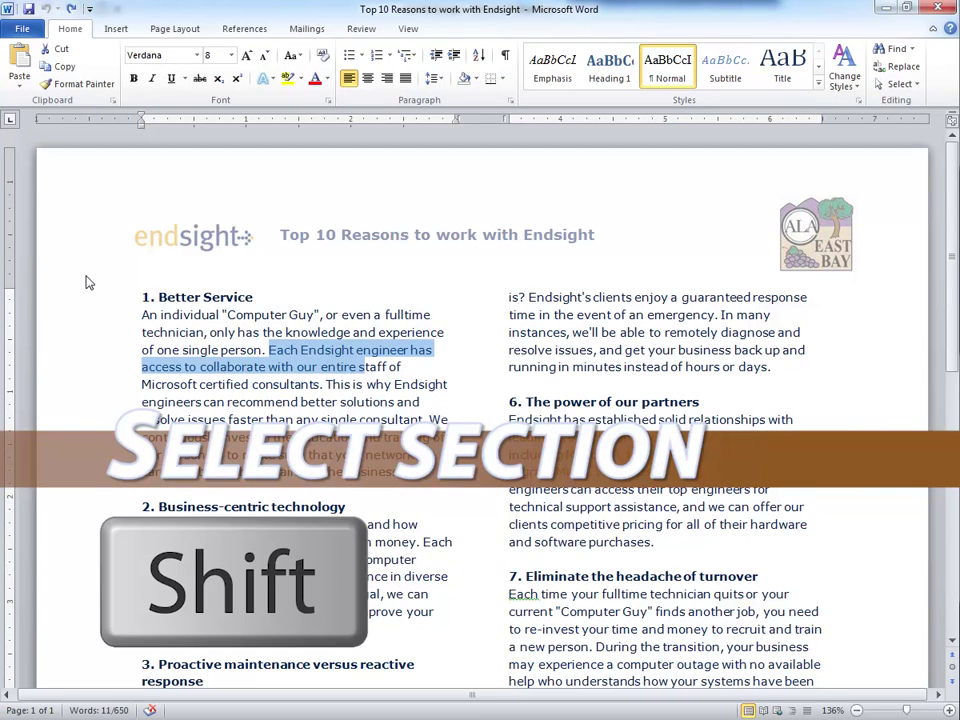
{"action": "key", "text": "shift+Down"}
{"action": "key", "text": "shift+Down"}
{"action": "key", "text": "shift+Down"}
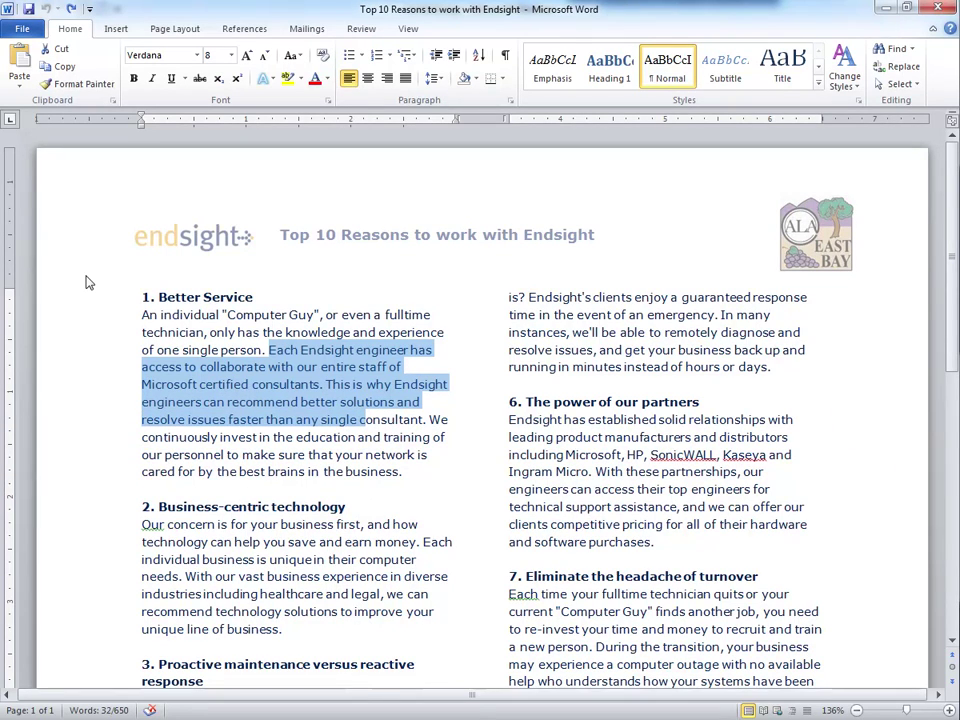
{"action": "key", "text": "ctrl"}
Select all document text with Ctrl+A, clear the selection, then select all again.
{"action": "key", "text": "ctrl+a"}
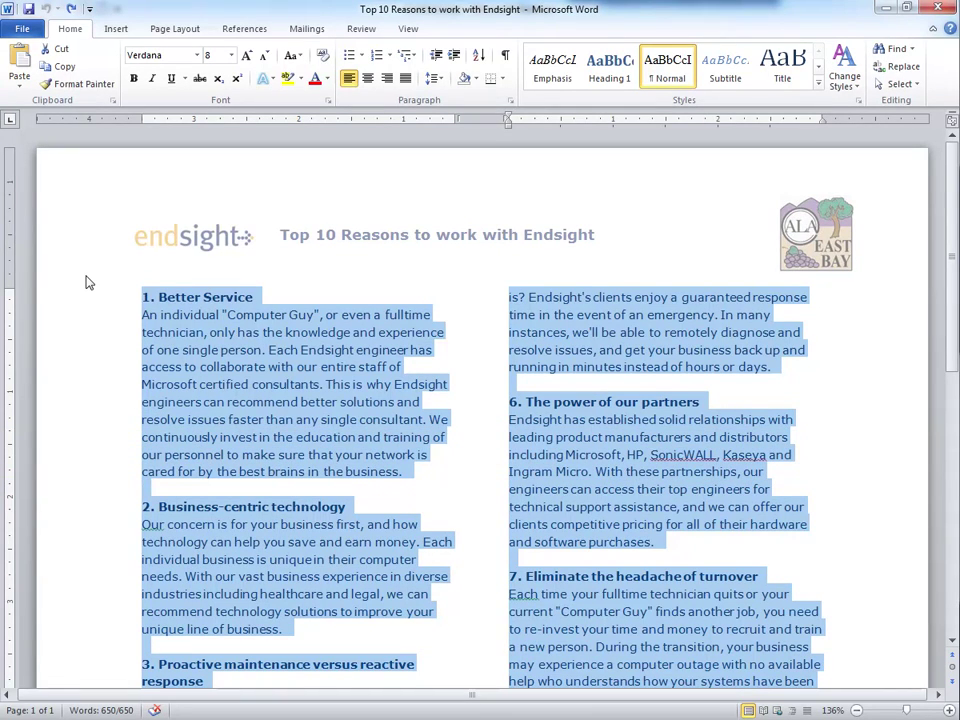
{"action": "key", "text": "ctrl+Home"}
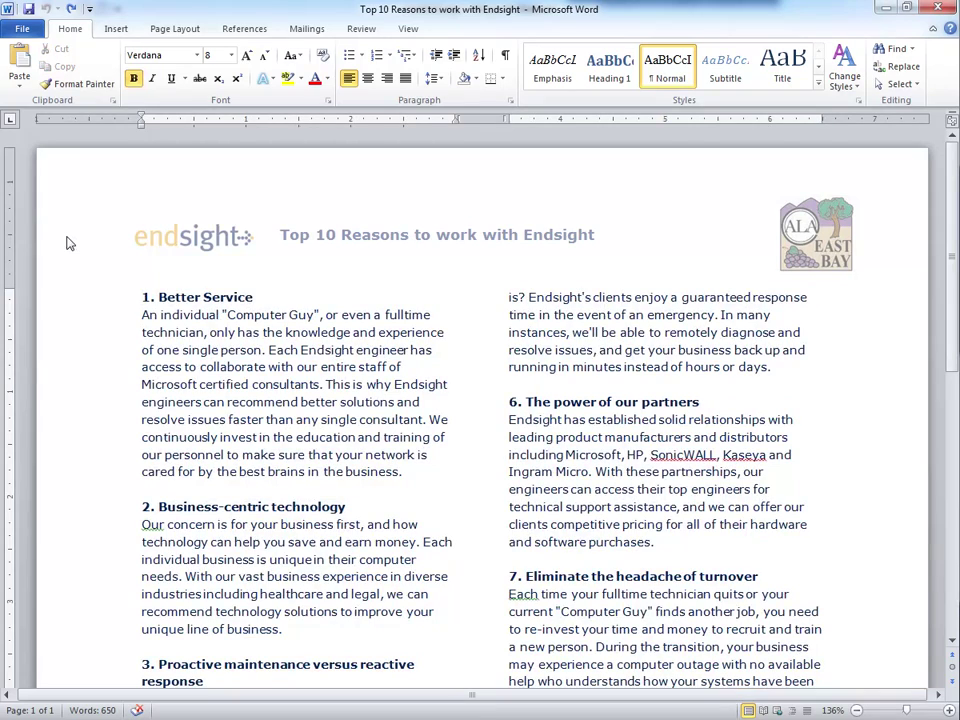
{"action": "key", "text": "ctrl+a"}
Copy the whole document and paste it into Notepad, then drag another Quick Tips desktop shortcut.
{"action": "key", "text": "ctrl+c"}
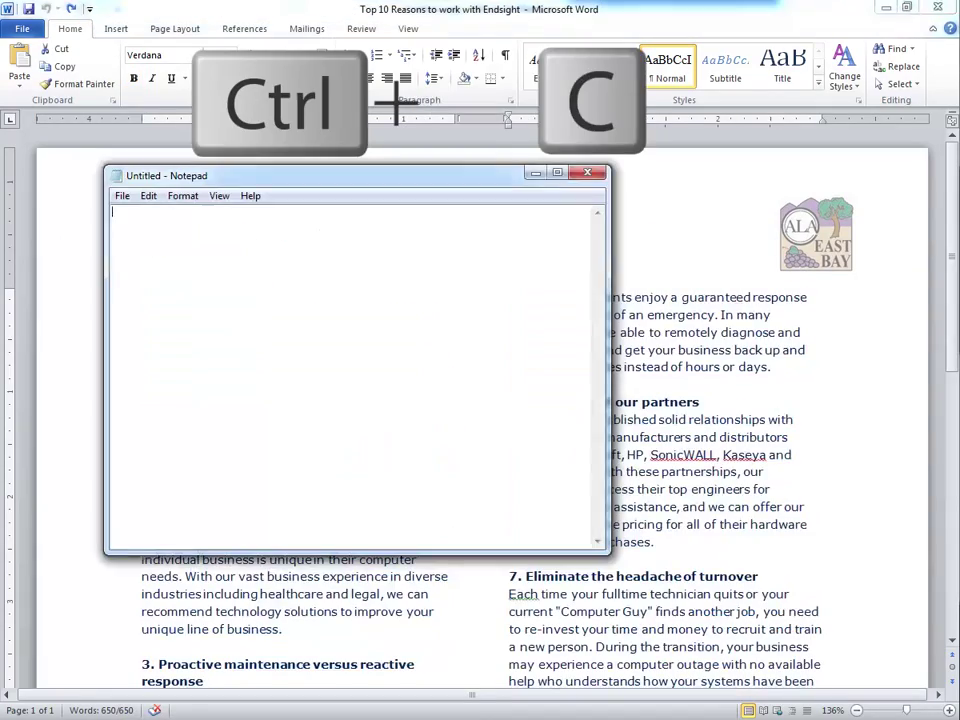
{"action": "key", "text": "ctrl+v"}
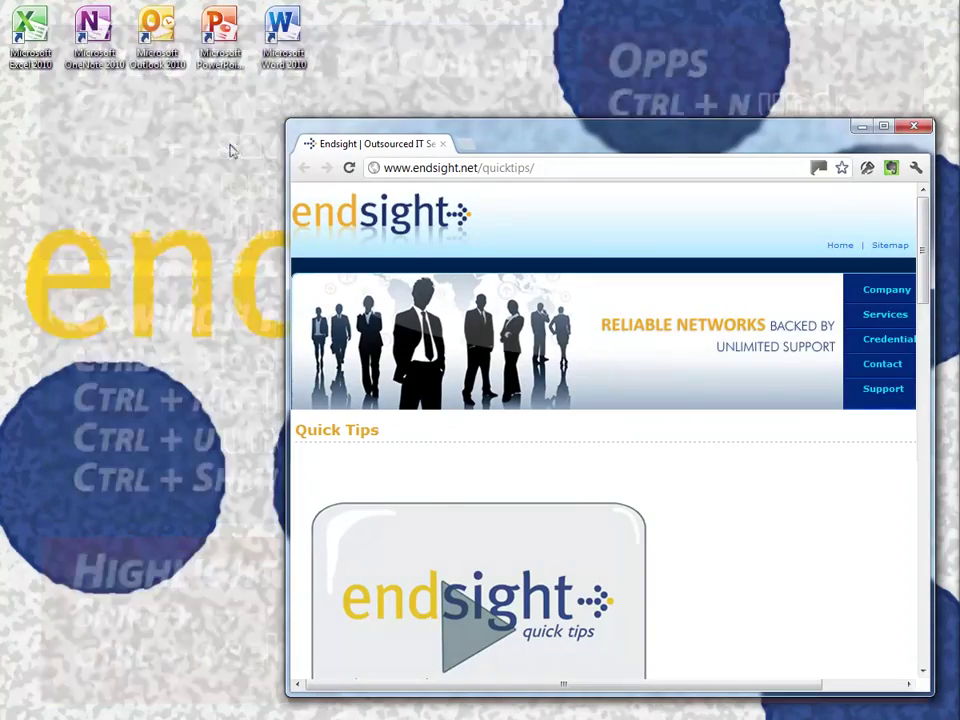
{"action": "left_click_drag", "start_coordinate": [373, 167], "coordinate": [347, 38]}
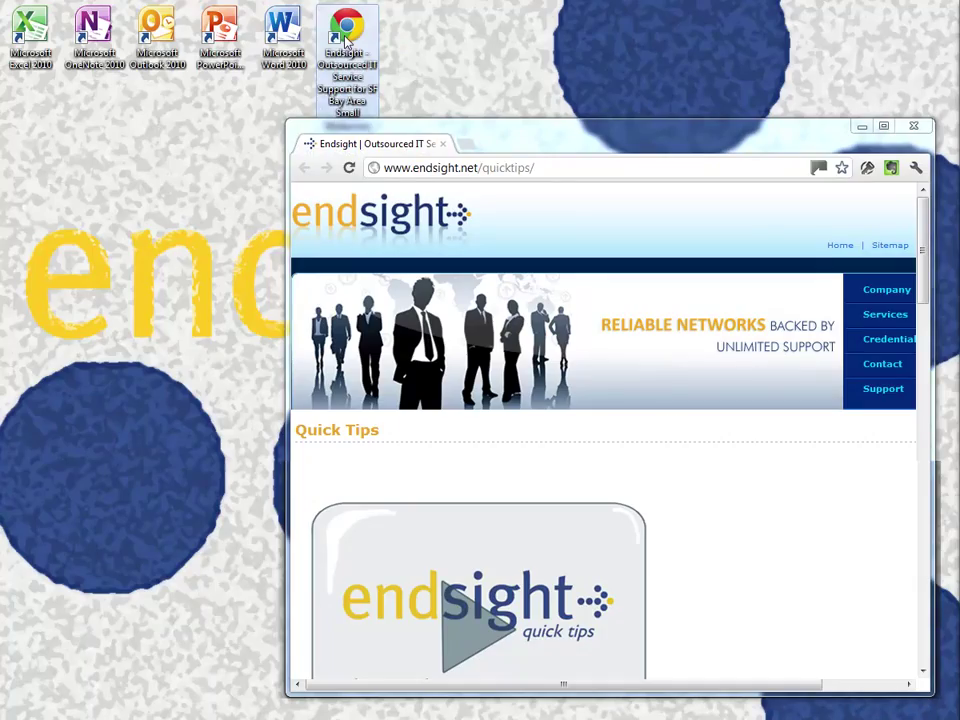